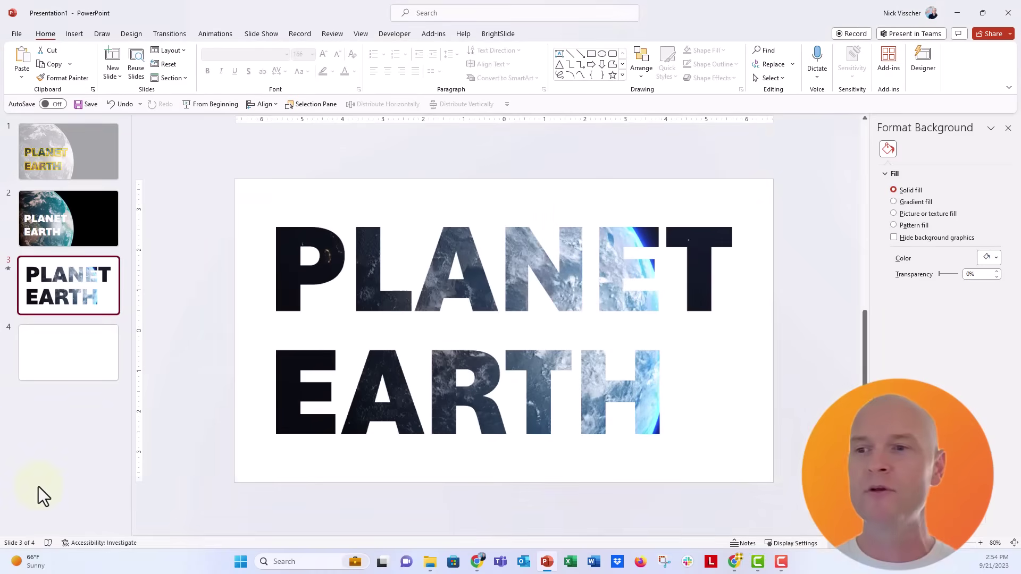
# Insert the 'earth' stock video clip of the planet onto blank slide 4.
pyautogui.click(48, 363)
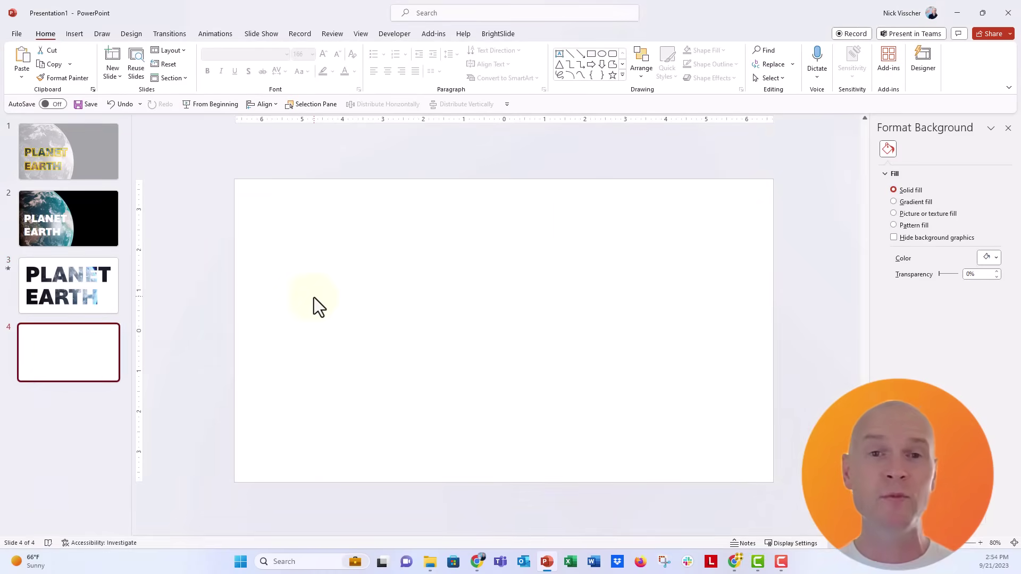
pyautogui.click(74, 34)
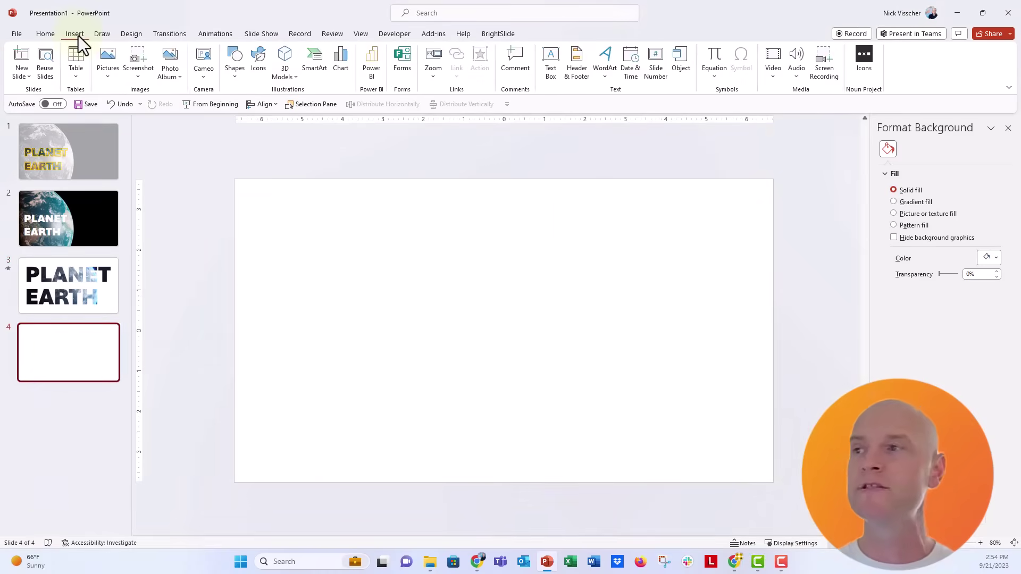
pyautogui.click(778, 75)
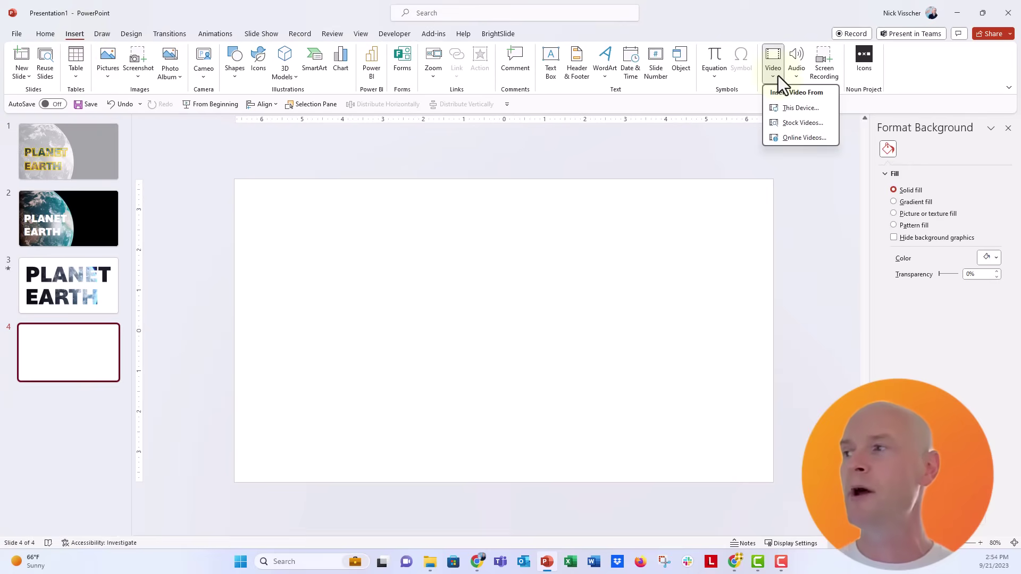
pyautogui.click(794, 123)
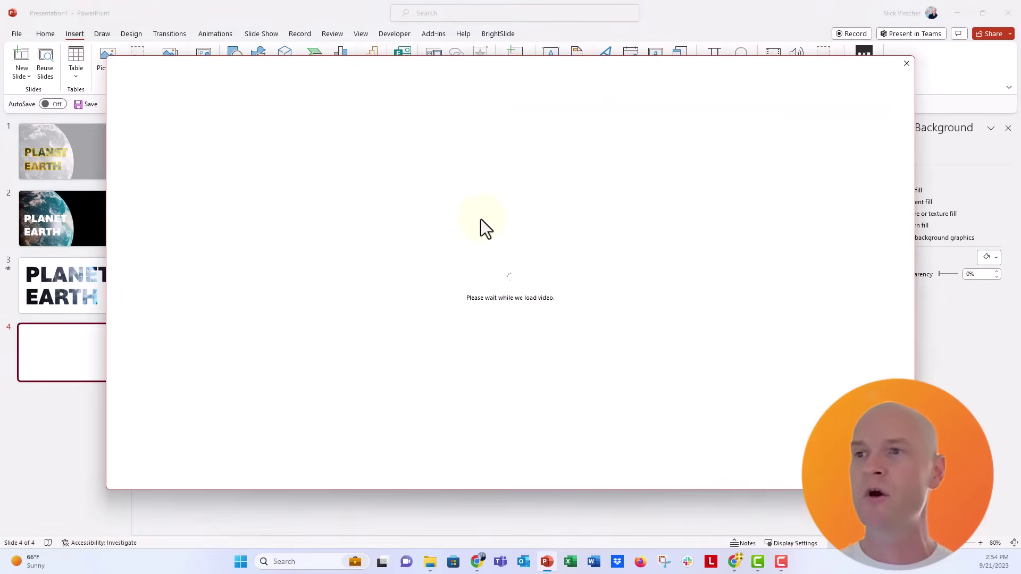
pyautogui.write('earth')
pyautogui.press('Return')
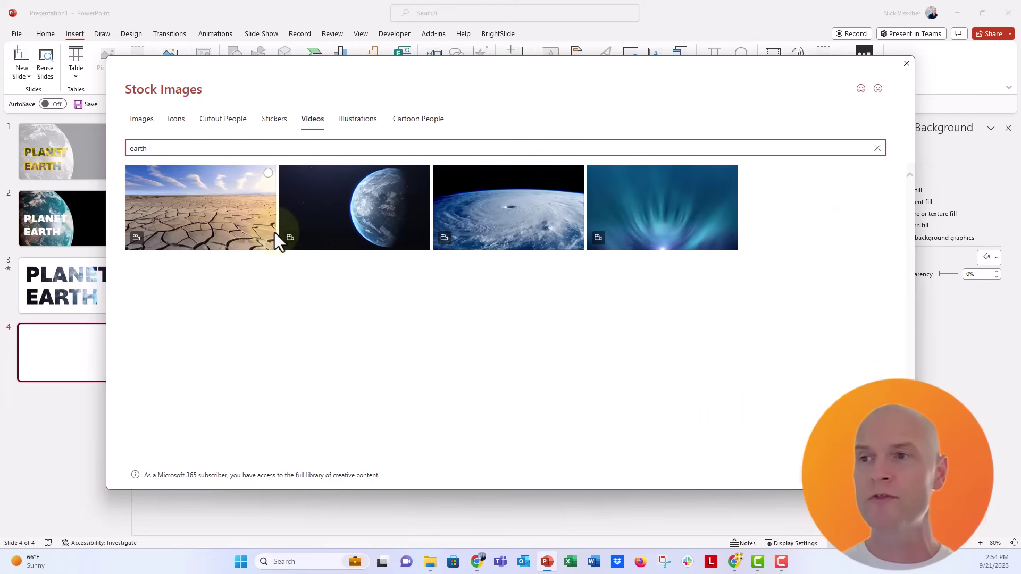
pyautogui.click(291, 220)
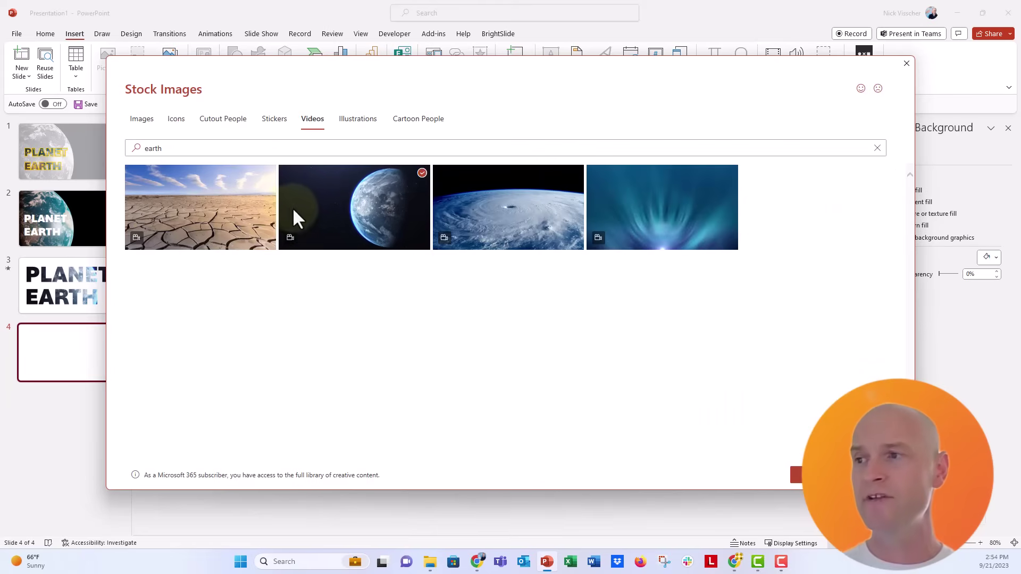
pyautogui.click(795, 478)
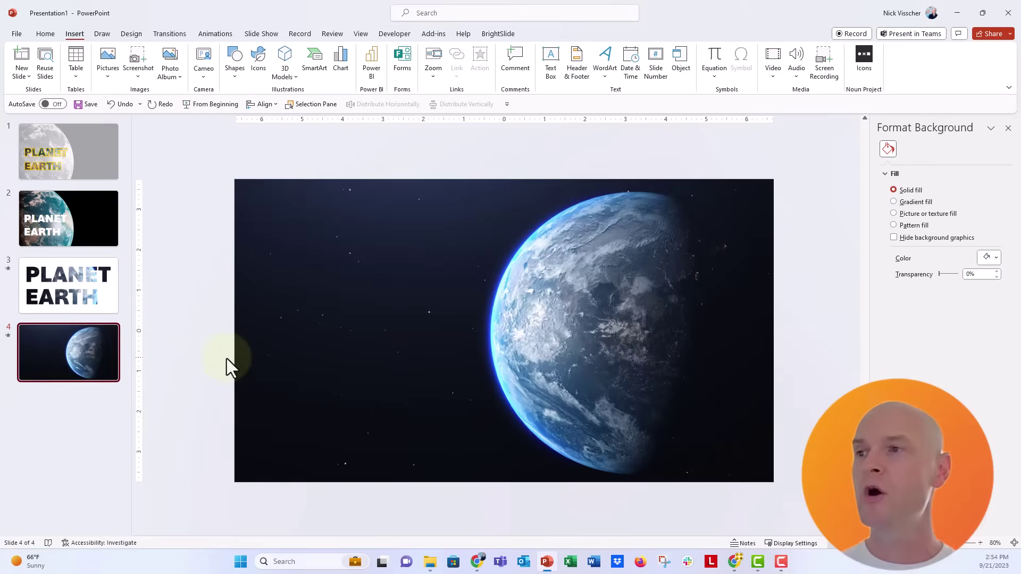
# Flip the Earth video horizontally so the planet sits on the left.
pyautogui.click(306, 333)
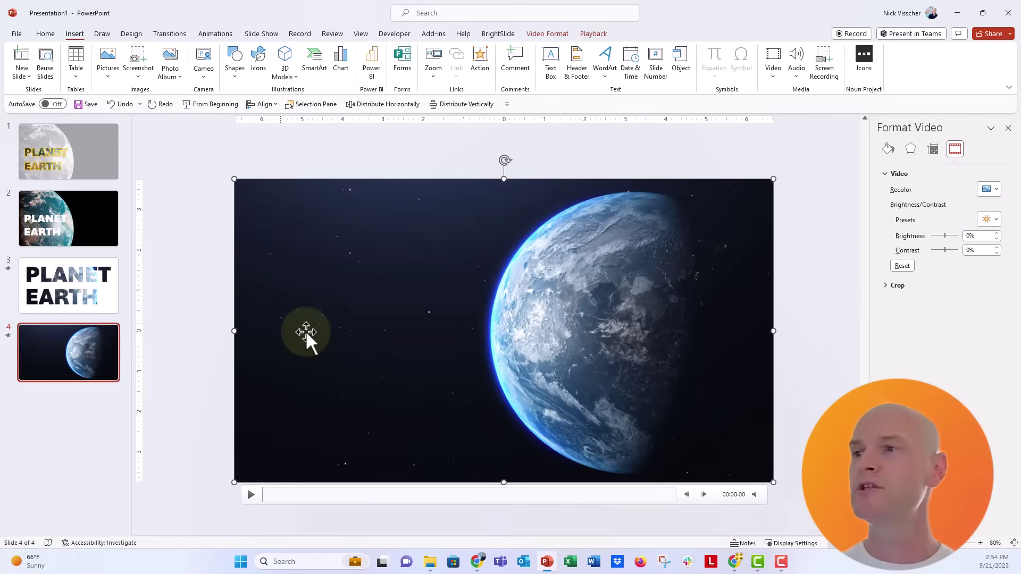
pyautogui.click(532, 36)
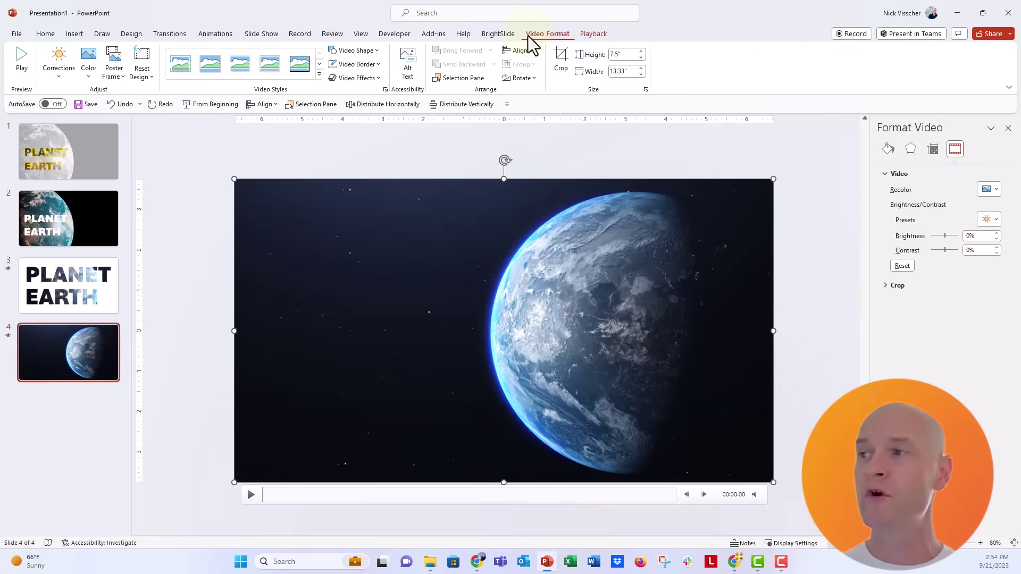
pyautogui.click(522, 78)
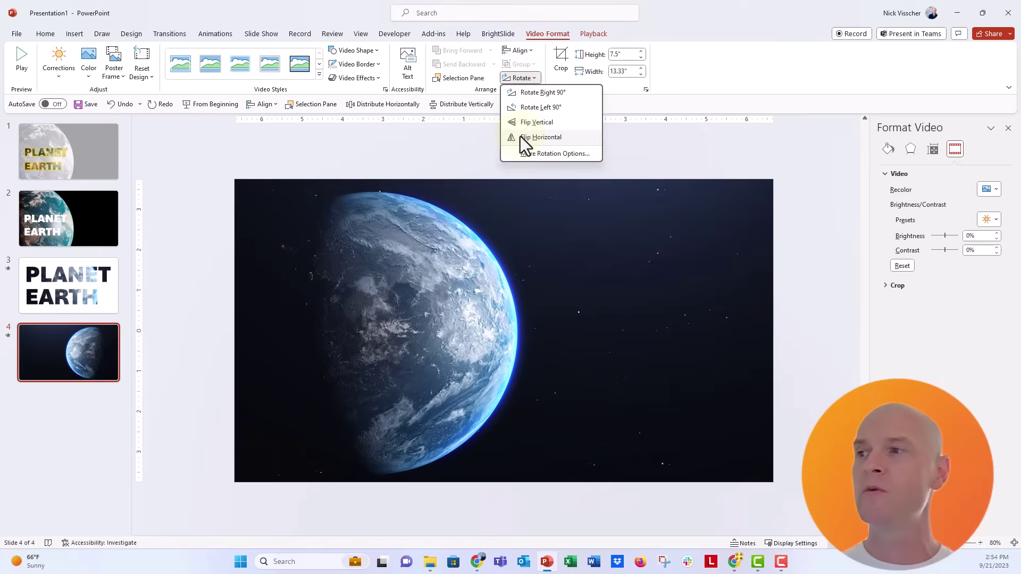
pyautogui.click(521, 136)
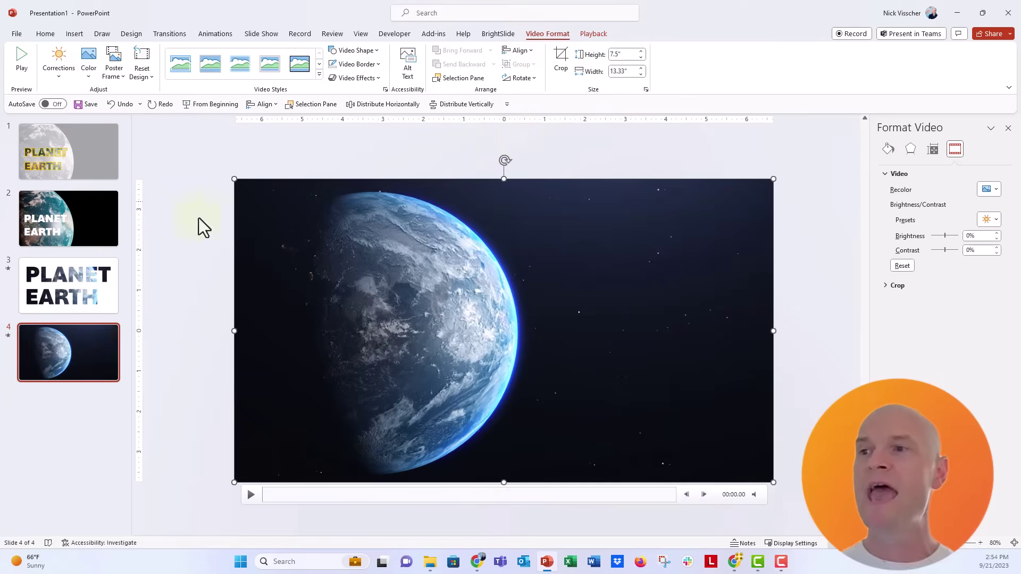
# Add a text box reading 'PLANET EARTH' across the upper slide.
pyautogui.click(185, 222)
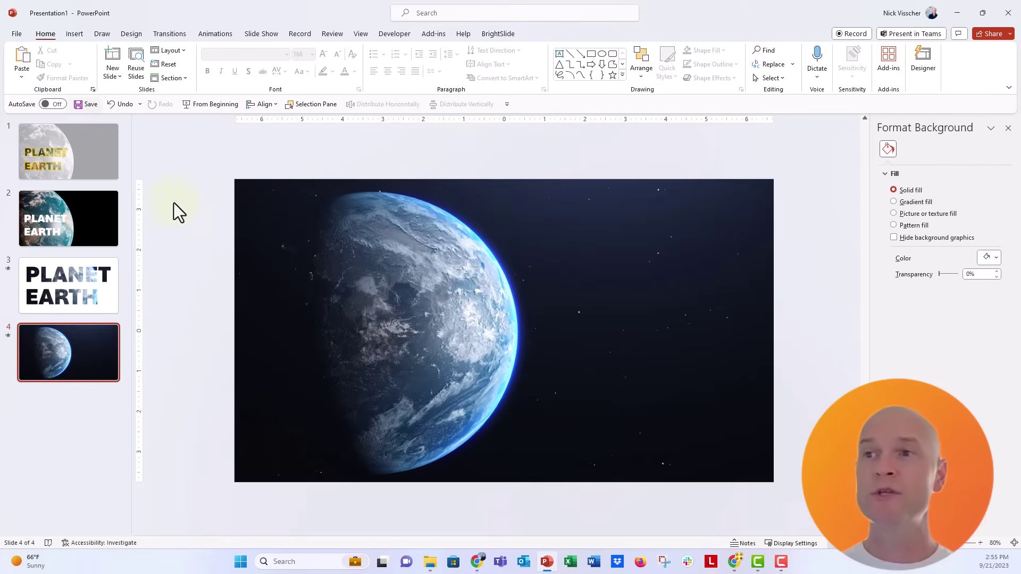
pyautogui.click(75, 35)
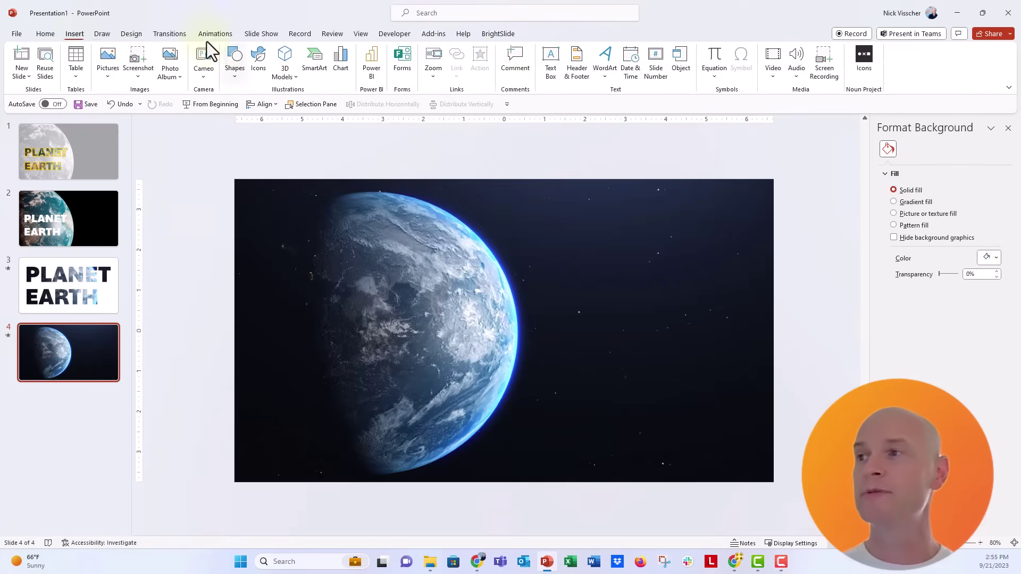
pyautogui.click(550, 58)
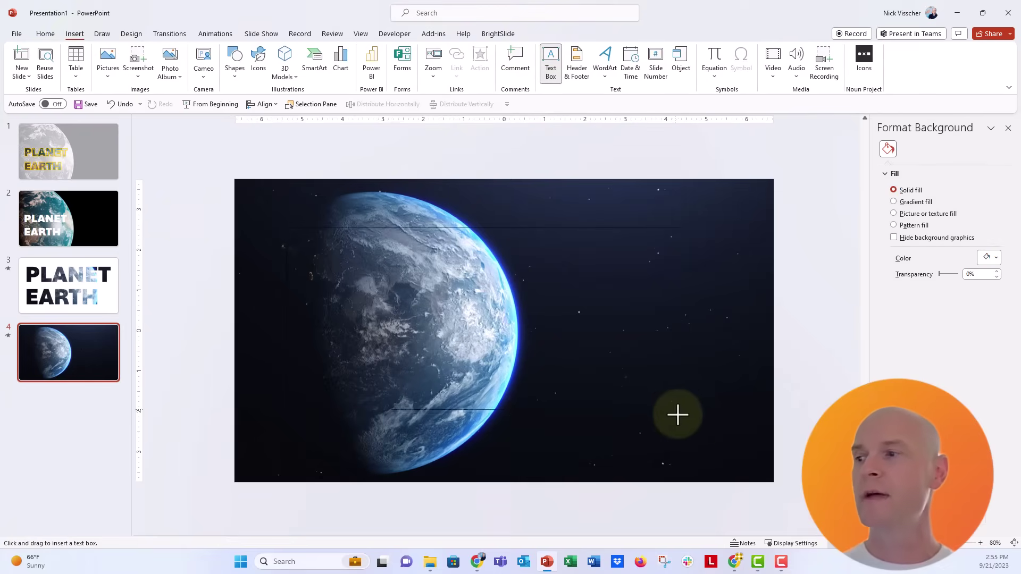
pyautogui.moveTo(609, 402); pyautogui.dragTo(735, 423)
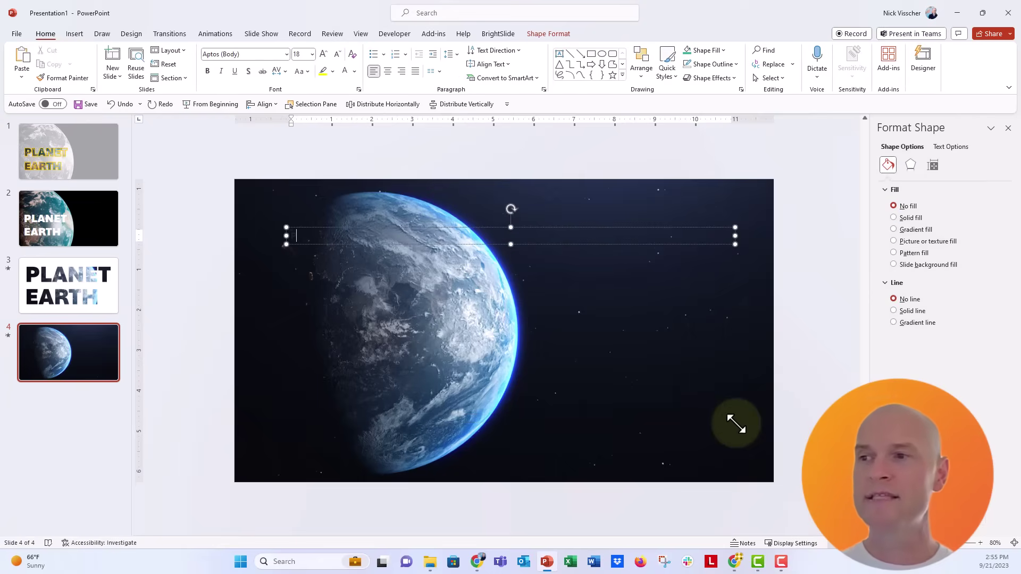
pyautogui.write('PLANET')
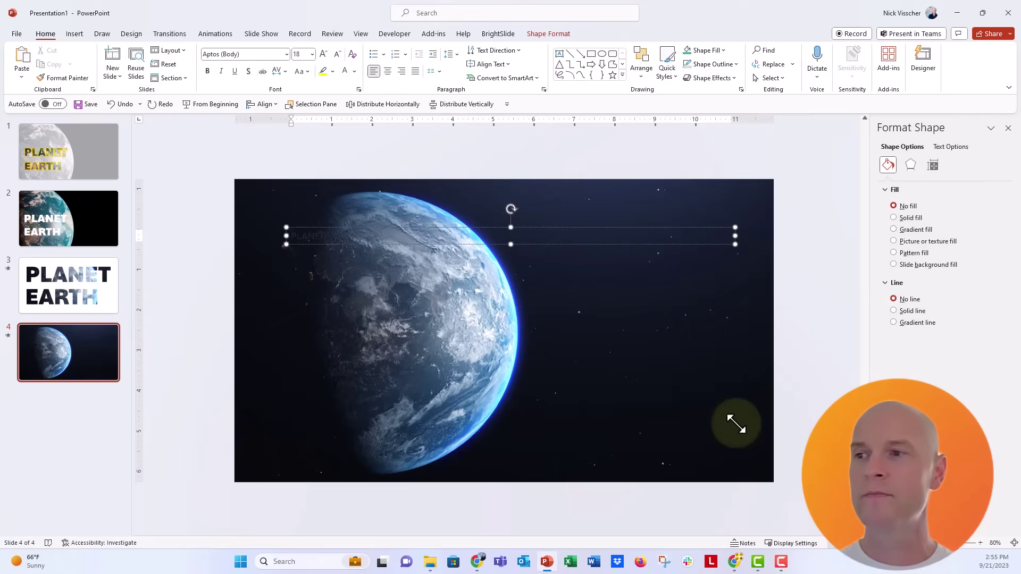
pyautogui.write(' EARTH')
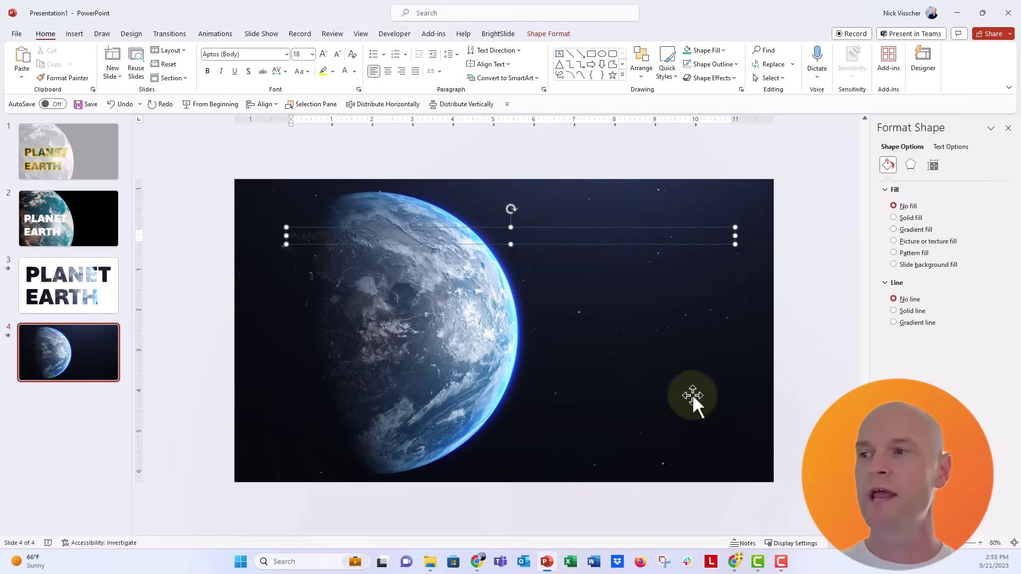
pyautogui.click(454, 244)
# Make the PLANET EARTH text white, enlarge it to two lines, and move it higher.
pyautogui.click(340, 71)
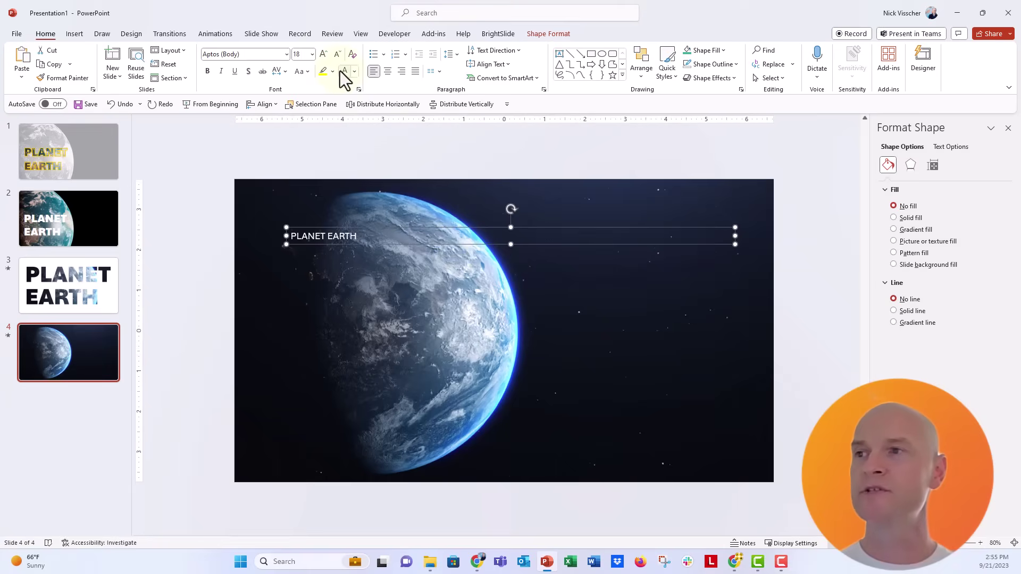
pyautogui.click(324, 55)
pyautogui.click(324, 54)
pyautogui.click(324, 55)
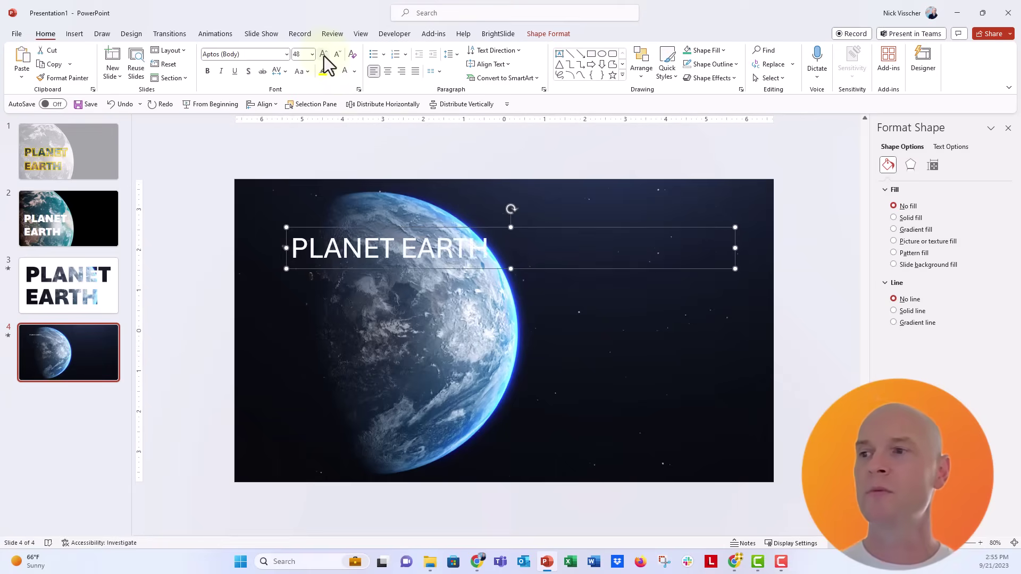
pyautogui.click(324, 55)
pyautogui.click(324, 54)
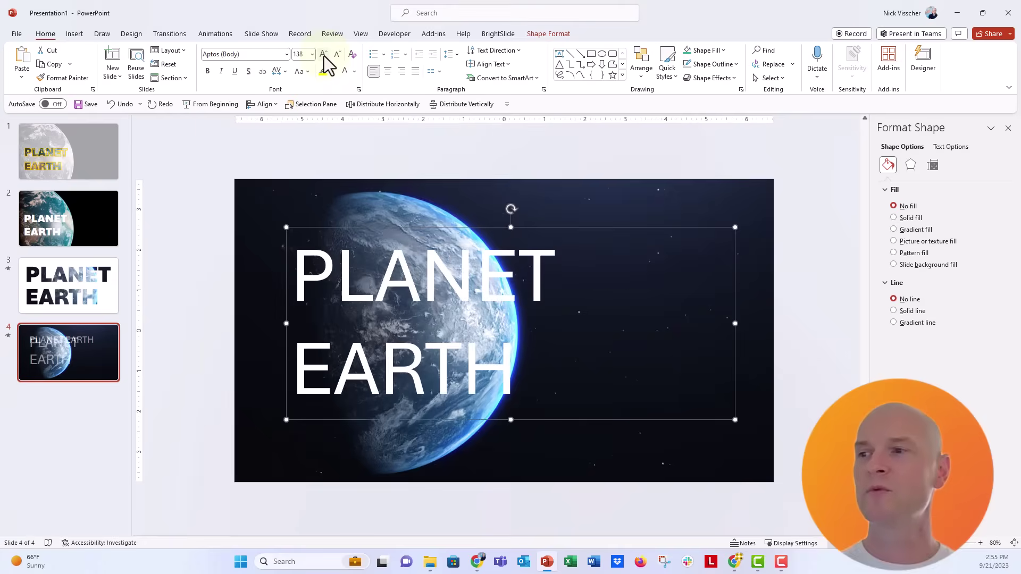
pyautogui.click(324, 55)
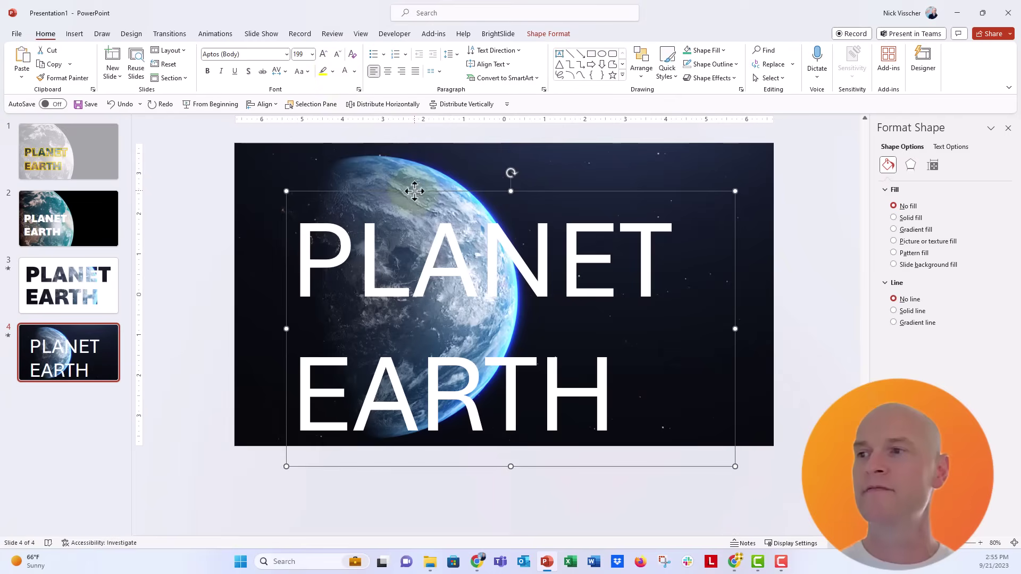
pyautogui.moveTo(410, 190); pyautogui.dragTo(412, 164)
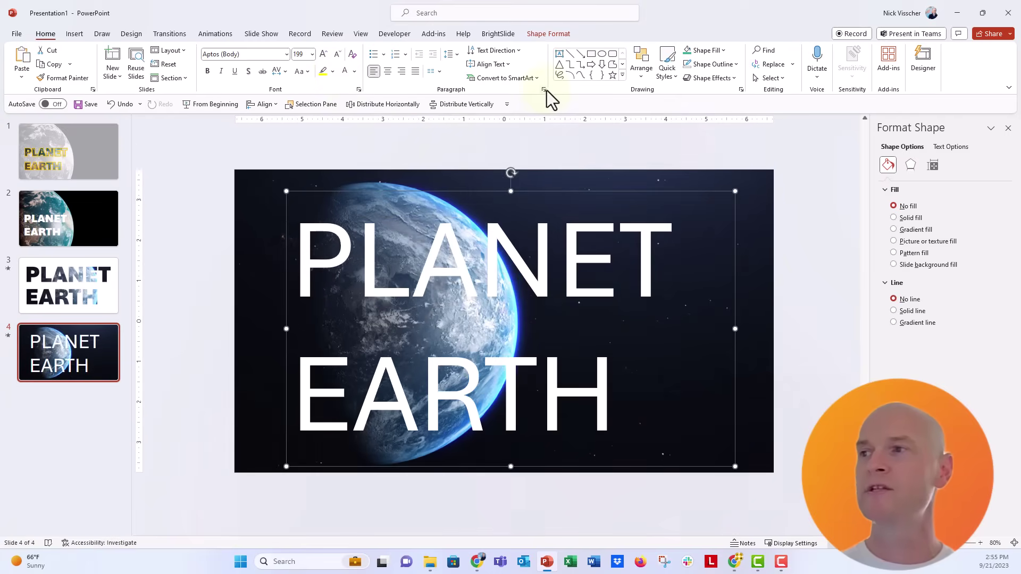
# Set the title's line spacing to Multiple 3 in the Paragraph dialog.
pyautogui.click(545, 90)
pyautogui.click(557, 311)
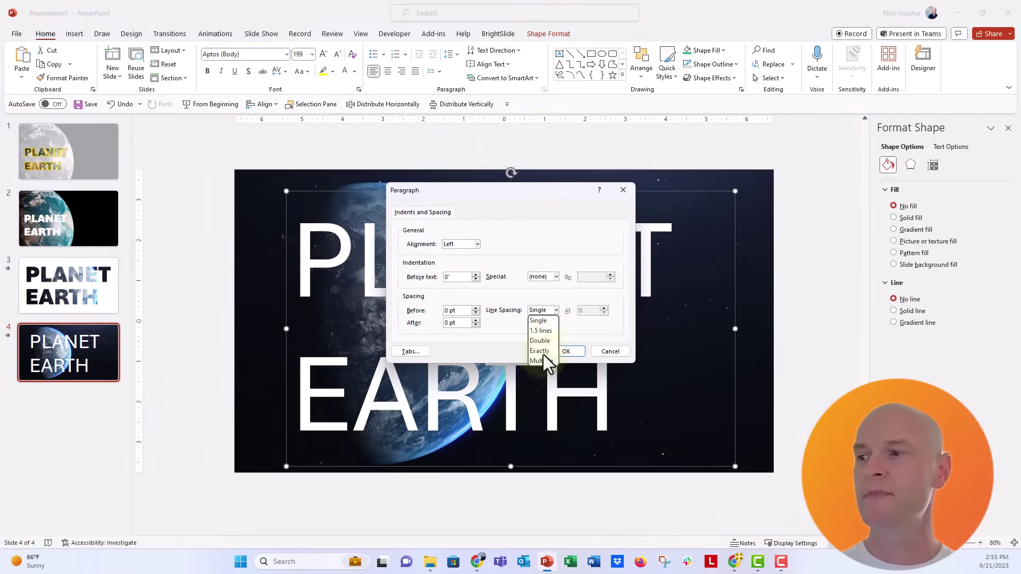
pyautogui.click(544, 354)
pyautogui.write('3')
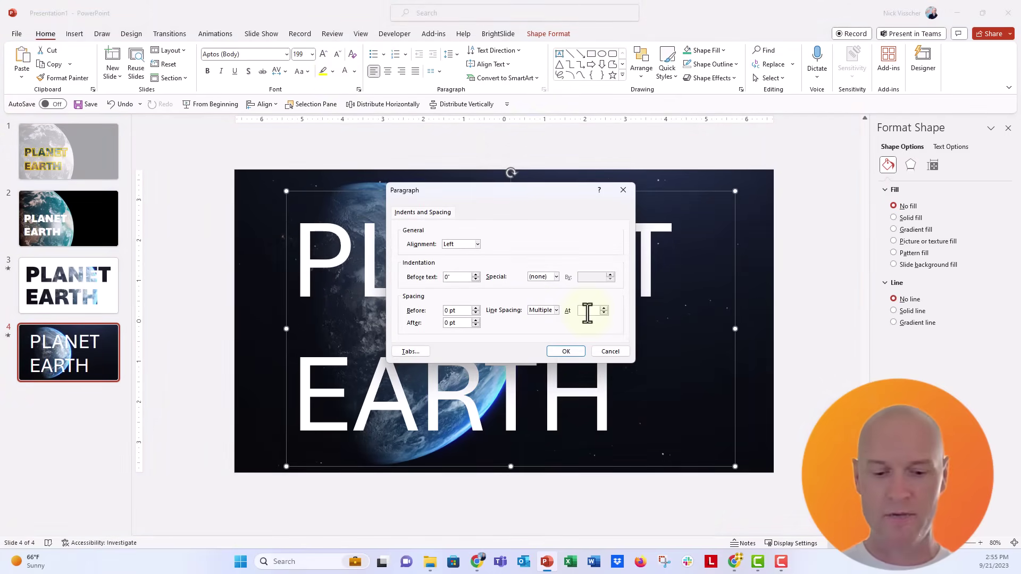
pyautogui.press('Return')
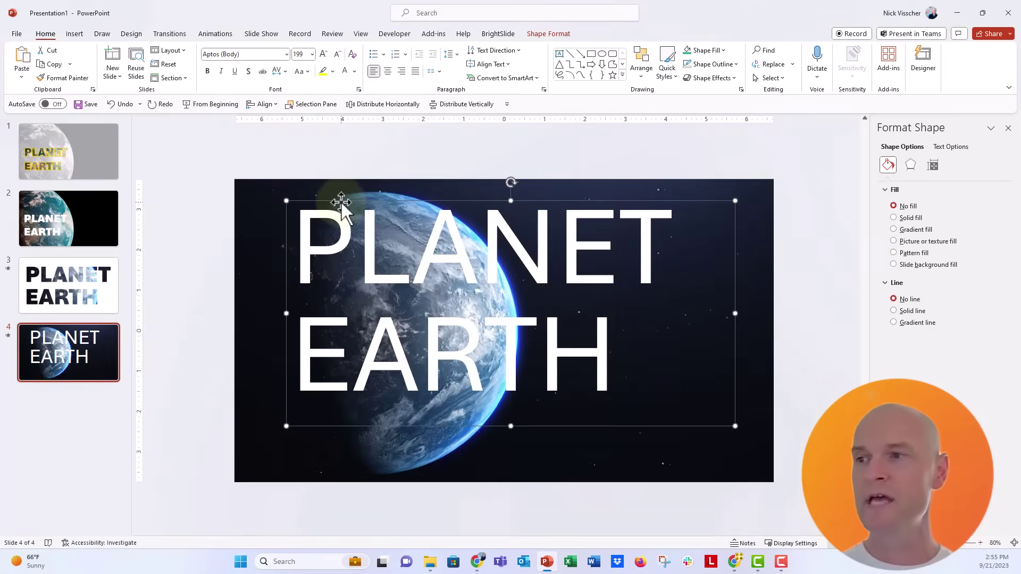
# Apply the Aptos ExtraBold font to PLANET EARTH and centre it on the slide.
pyautogui.moveTo(338, 201); pyautogui.dragTo(338, 219)
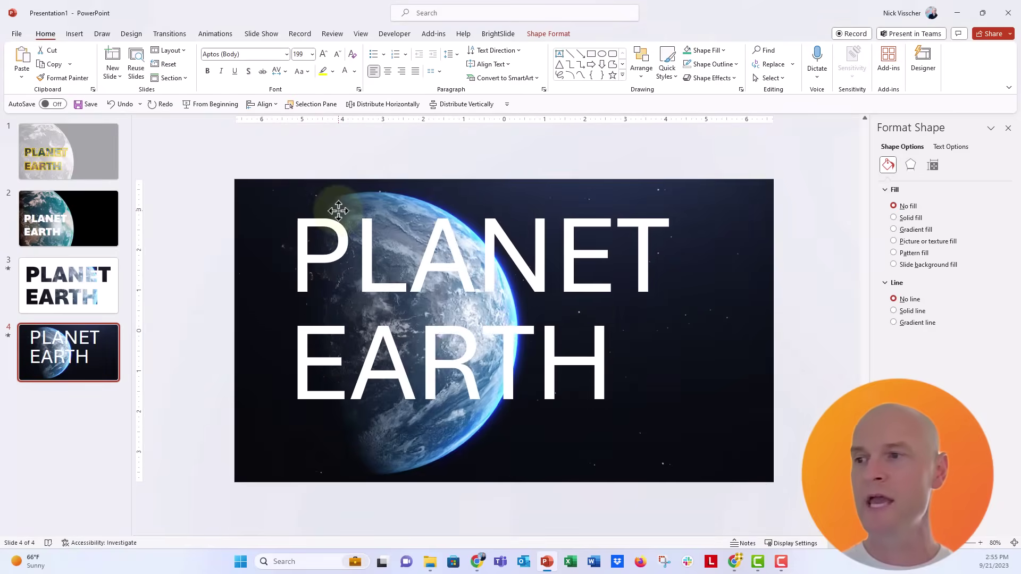
pyautogui.click(286, 54)
pyautogui.click(280, 82)
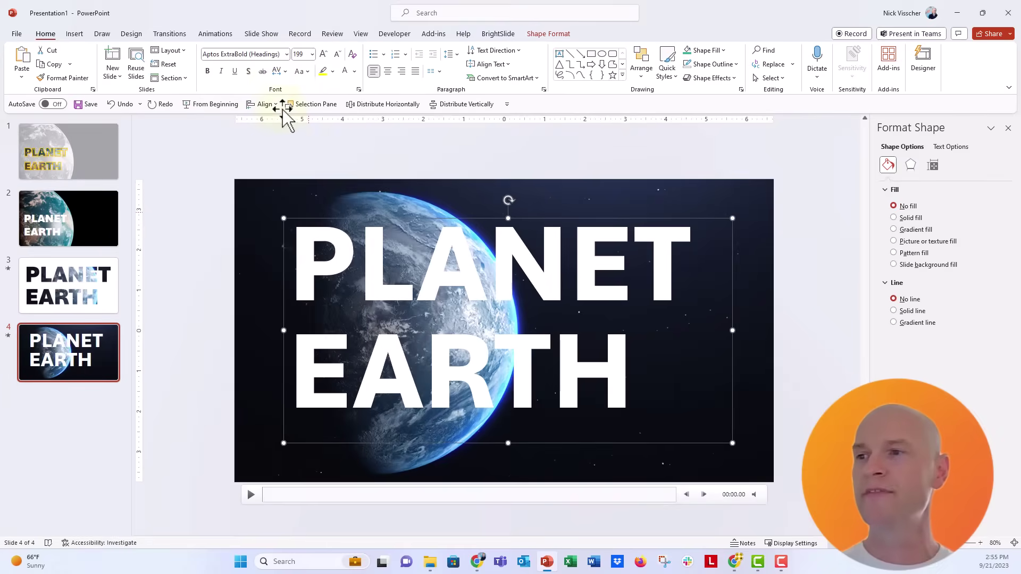
pyautogui.moveTo(311, 217); pyautogui.dragTo(304, 216)
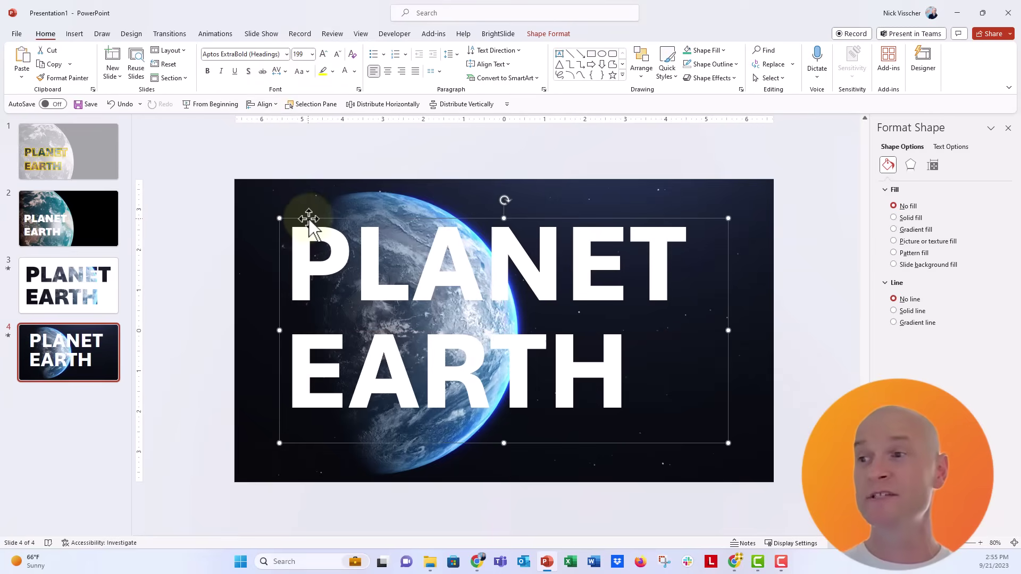
# Nudge the PLANET EARTH text box slightly down.
pyautogui.click(209, 273)
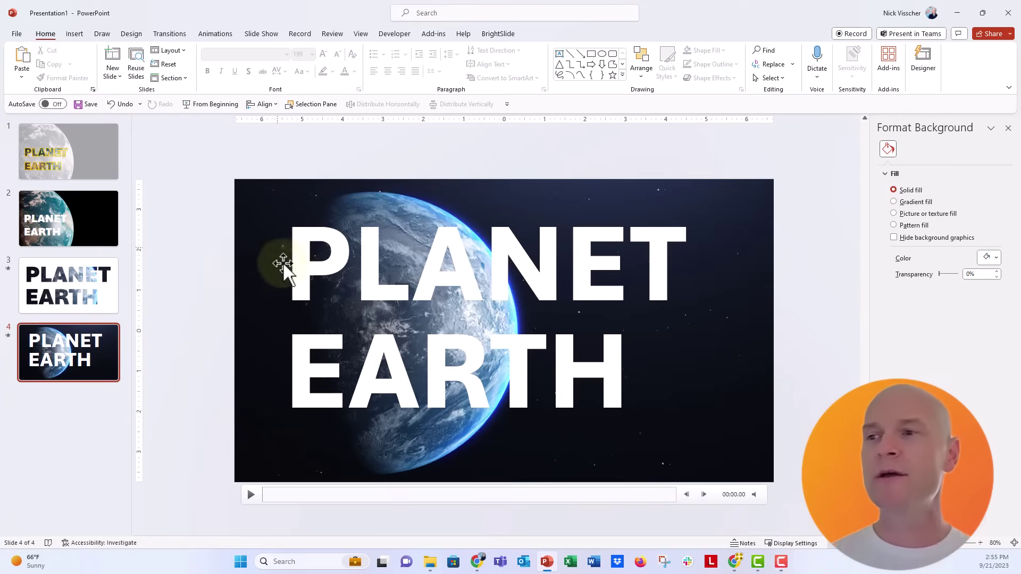
pyautogui.click(296, 250)
pyautogui.moveTo(296, 219); pyautogui.dragTo(298, 226)
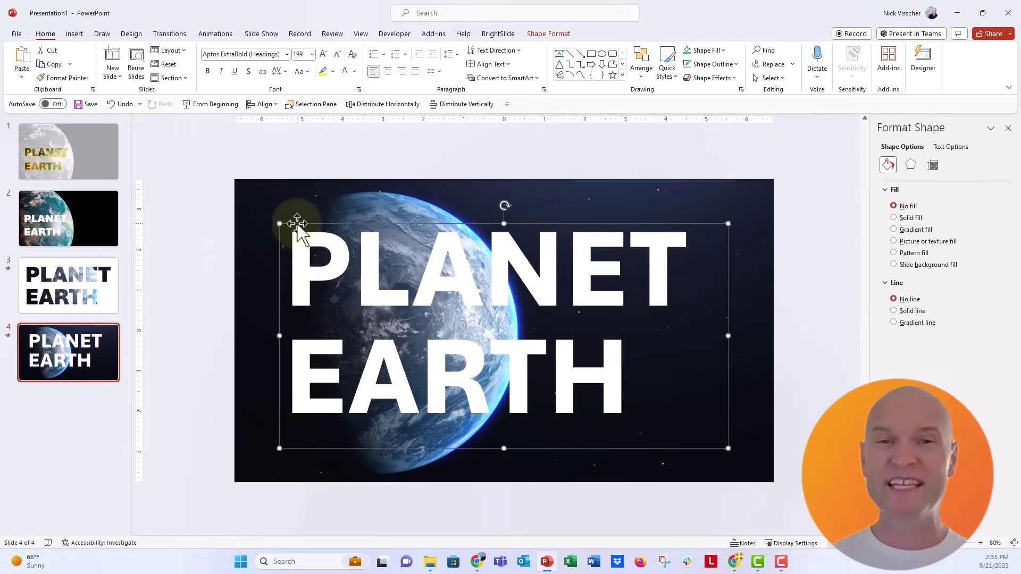
# Select the Earth video, then Shift-add the PLANET EARTH text box to the selection.
pyautogui.click(249, 194)
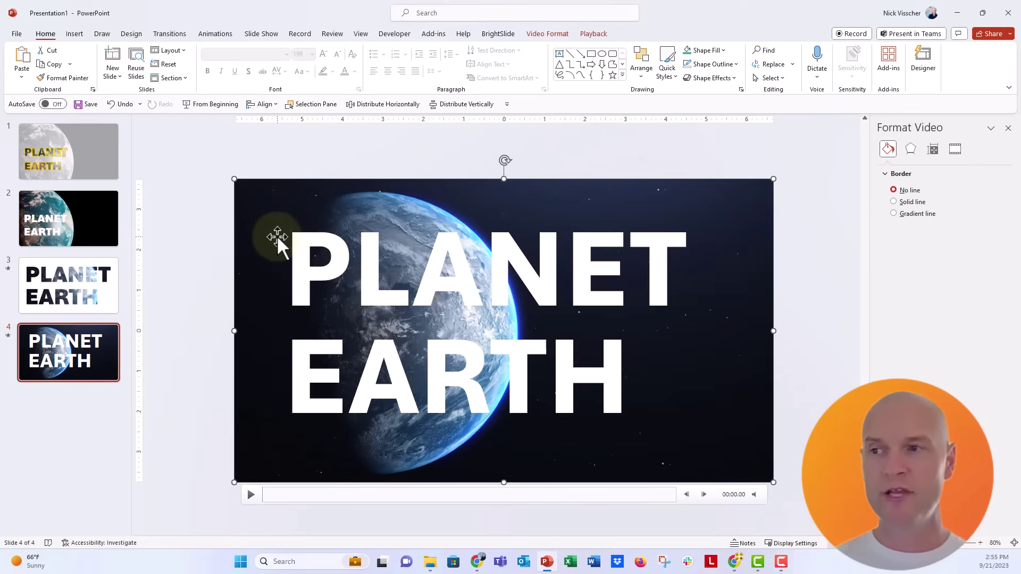
pyautogui.click(294, 250)
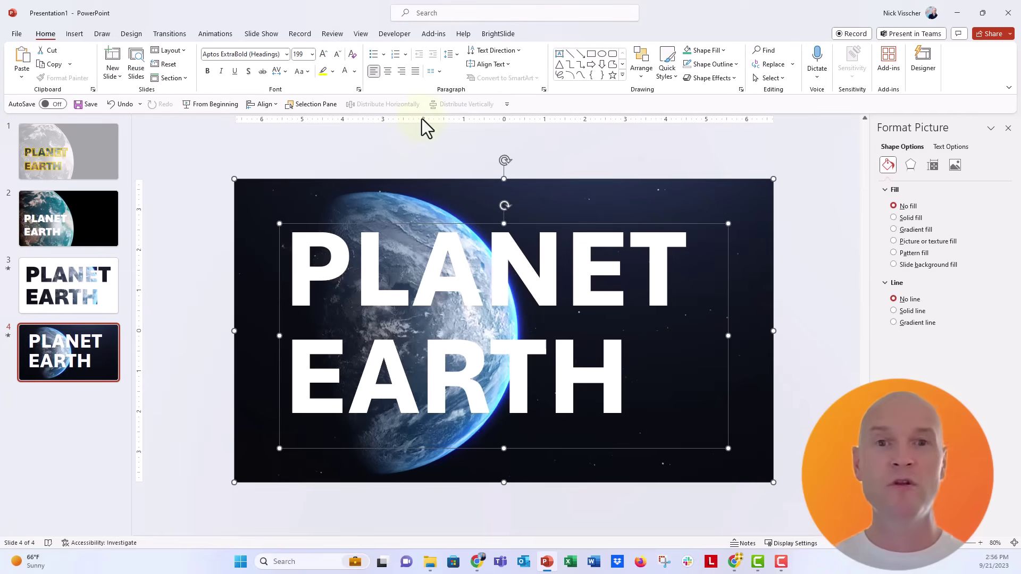
pyautogui.click(420, 141)
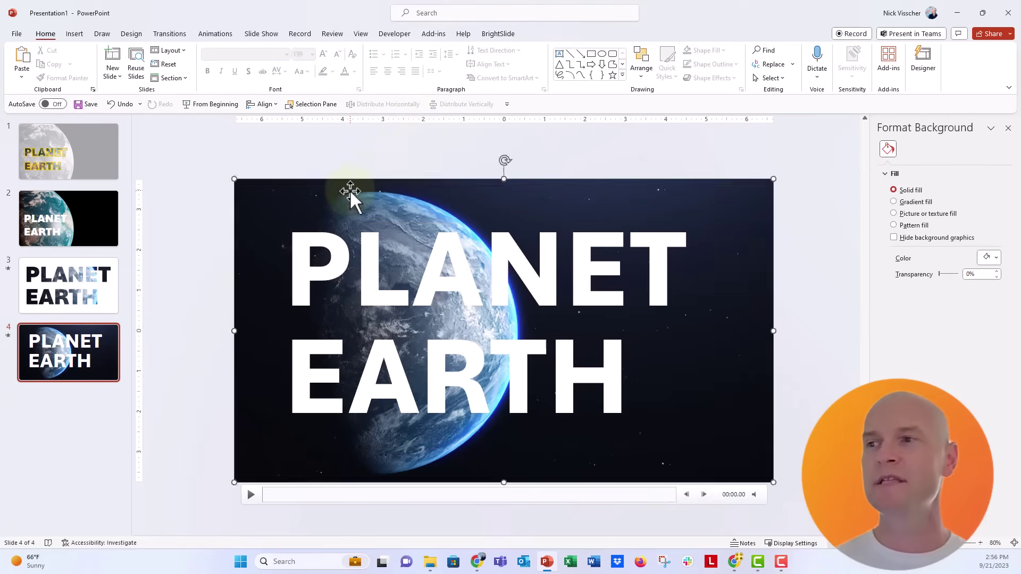
pyautogui.click(537, 34)
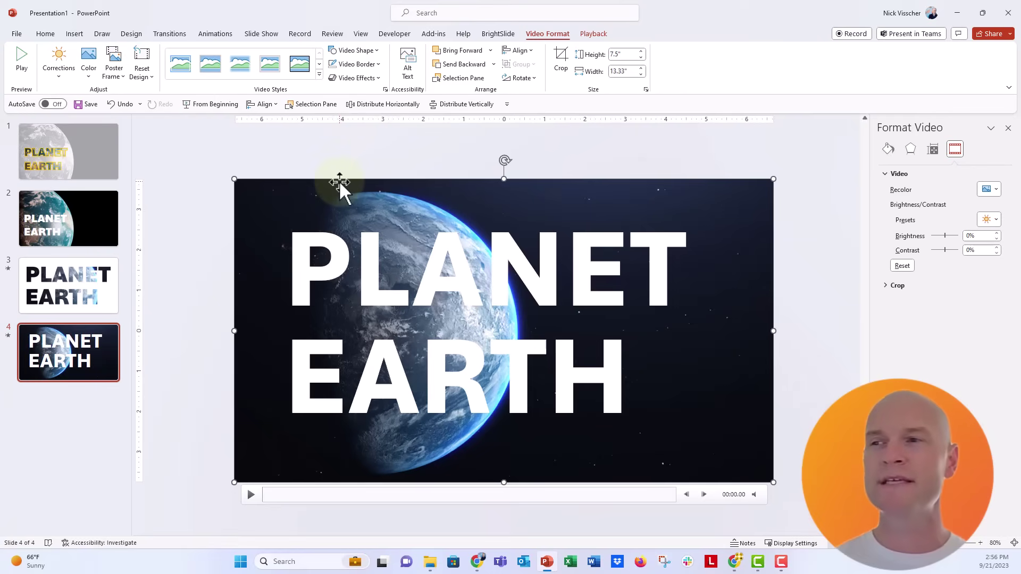
pyautogui.click(312, 240)
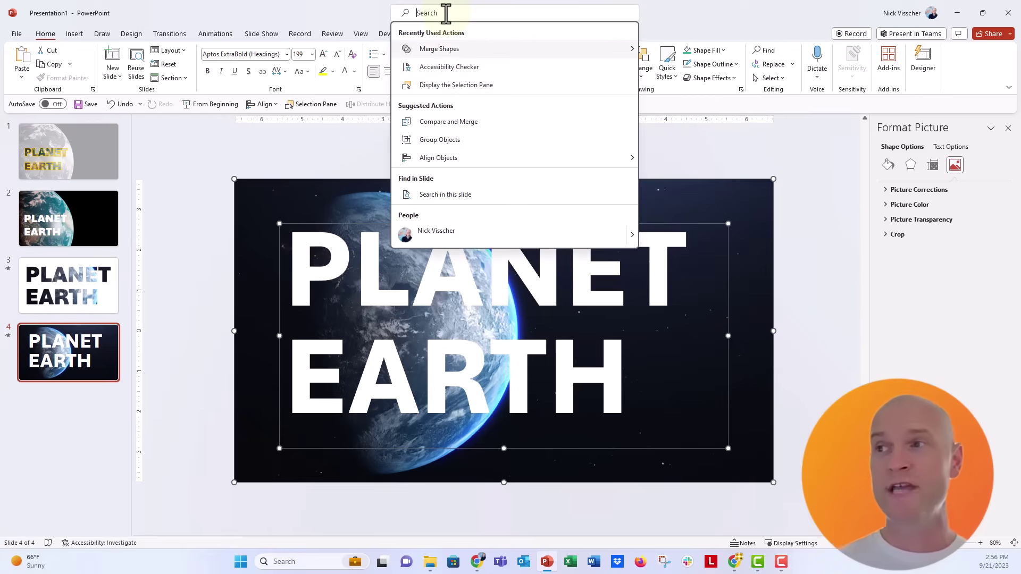
# Search for Merge Shapes and intersect the Earth video with the PLANET EARTH letters.
pyautogui.write('MERG')
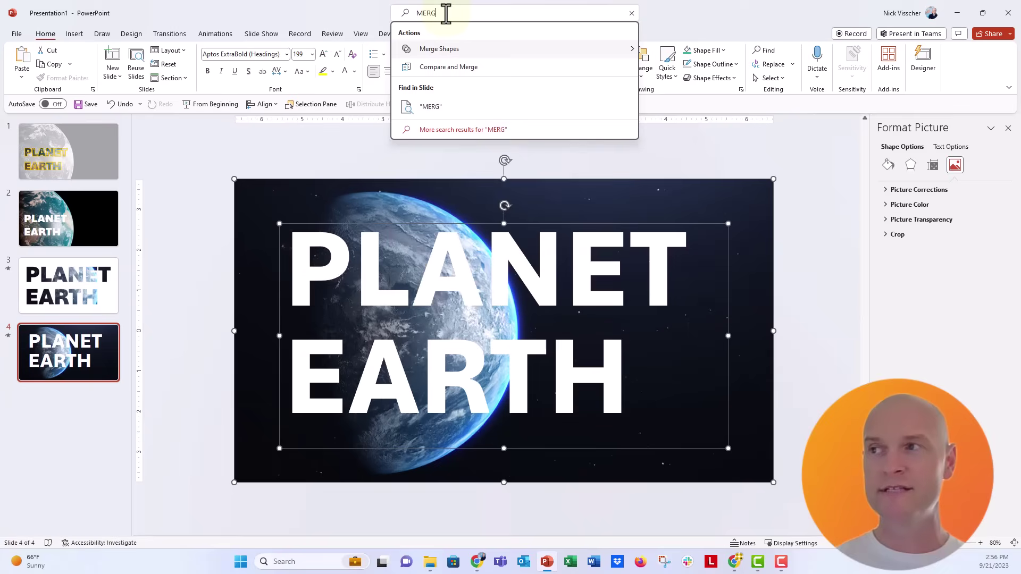
pyautogui.write('E SHAPE')
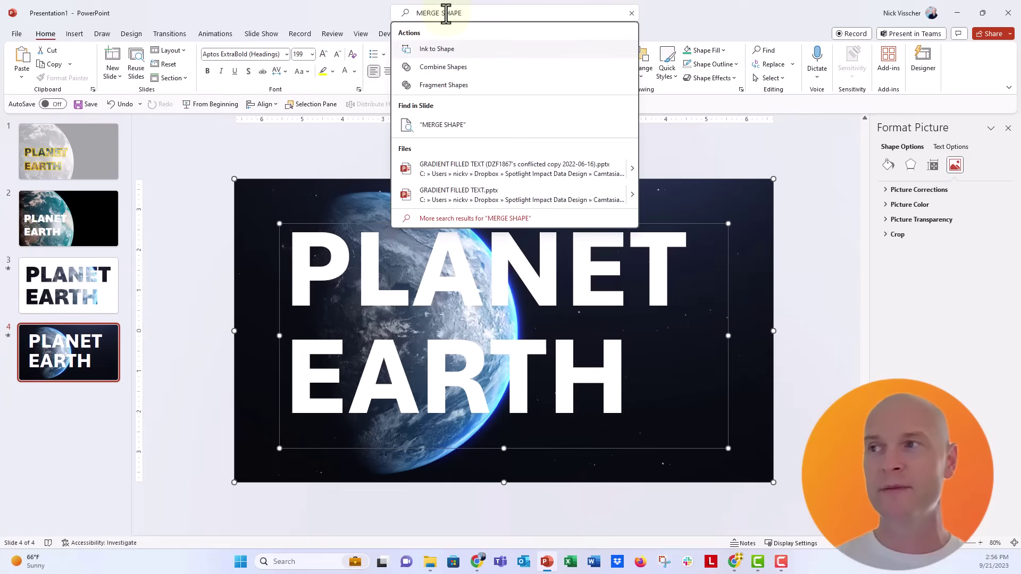
pyautogui.write('S')
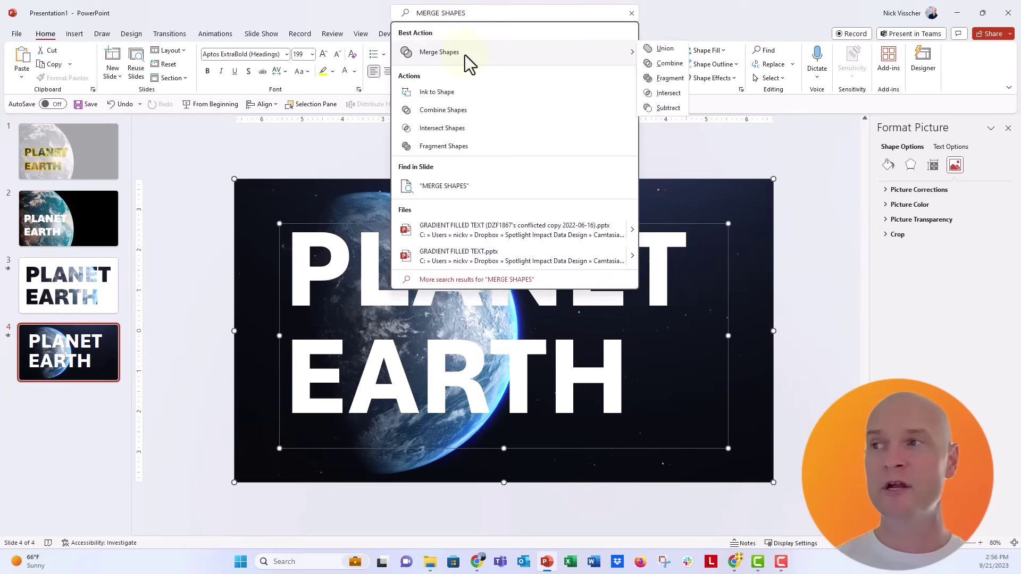
pyautogui.moveTo(479, 52)
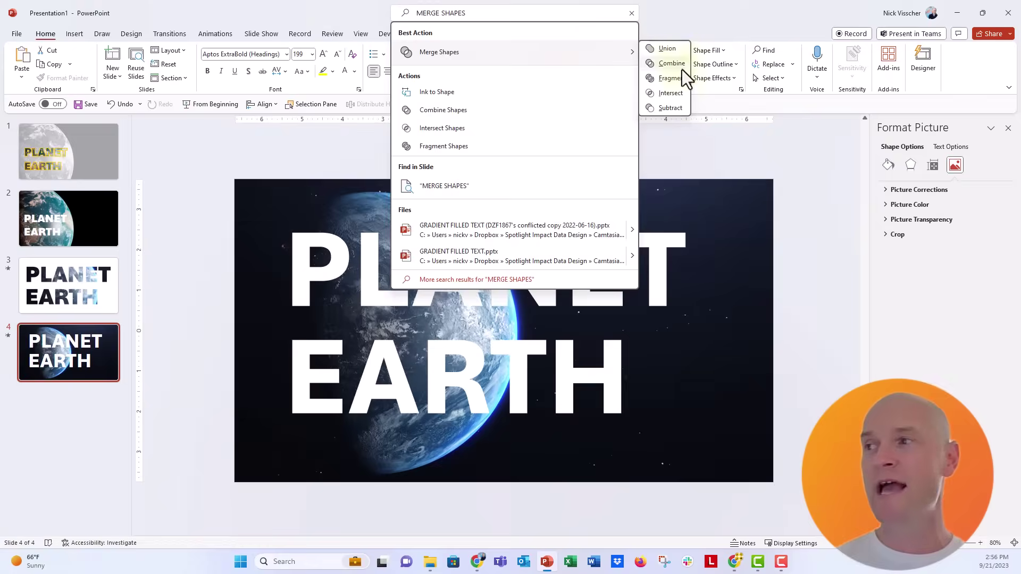
pyautogui.click(686, 95)
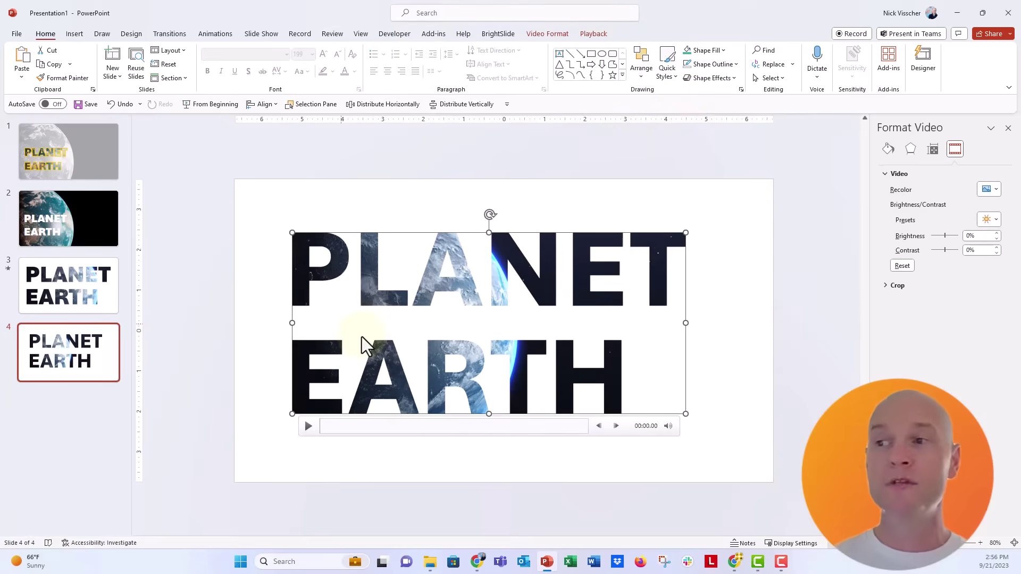
# Set the Earth video's playback Start option to Automatically.
pyautogui.click(537, 34)
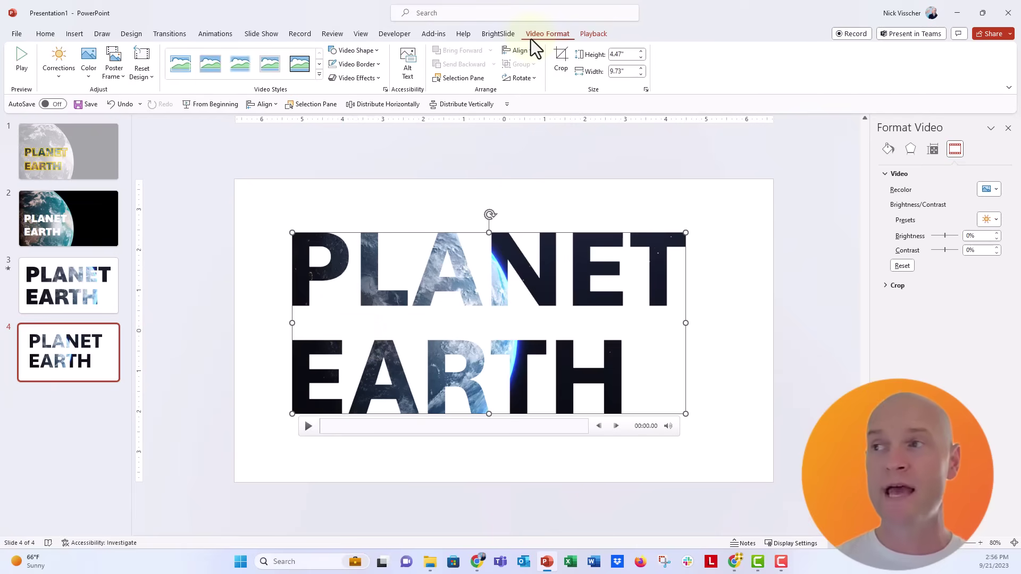
pyautogui.click(591, 34)
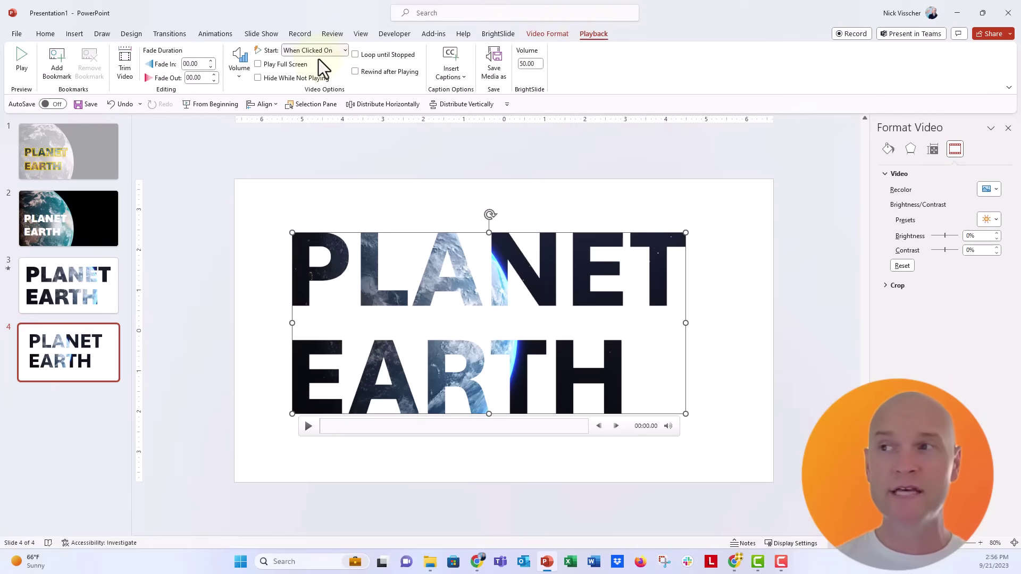
pyautogui.click(345, 50)
pyautogui.click(335, 75)
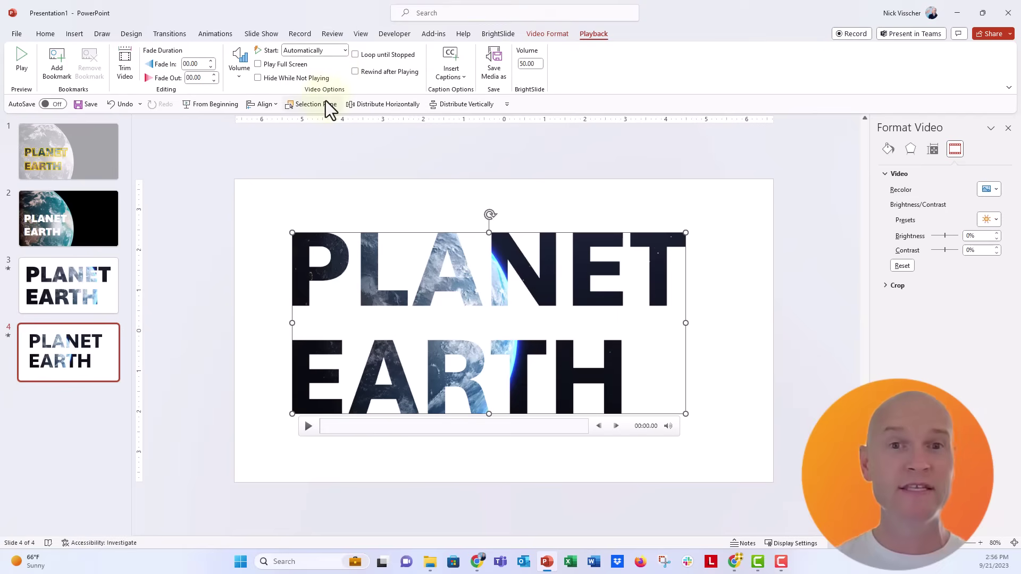